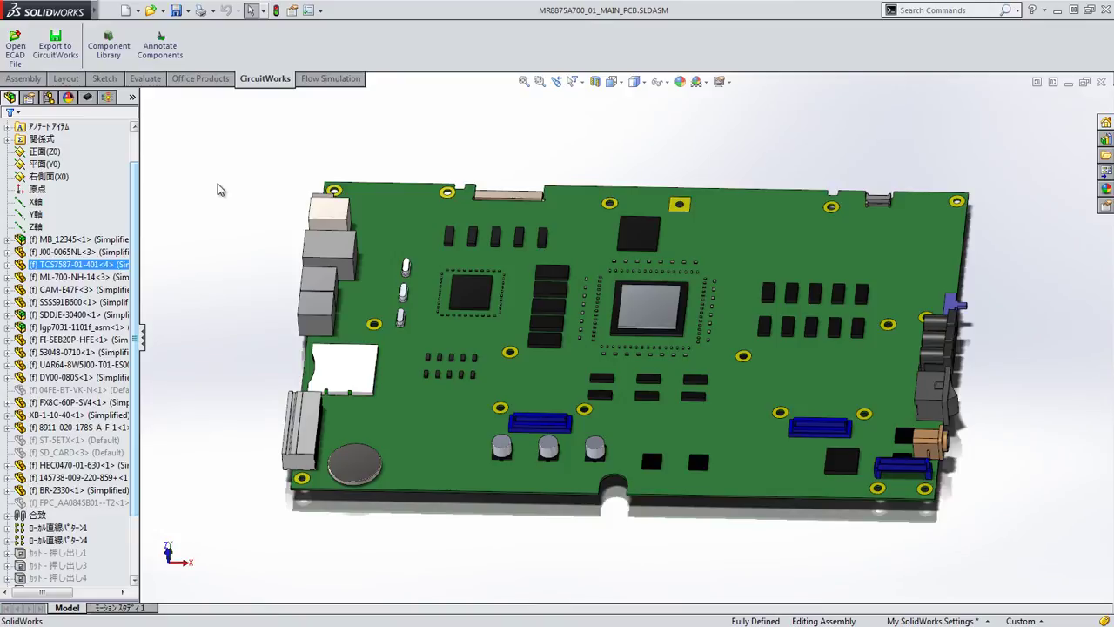
Step: Start exporting the main PCB assembly to CircuitWorks from the CircuitWorks tab
click(215, 181)
Step: Pick the board's top face as the board top in the CircuitWorks Export Wizard
click(53, 43)
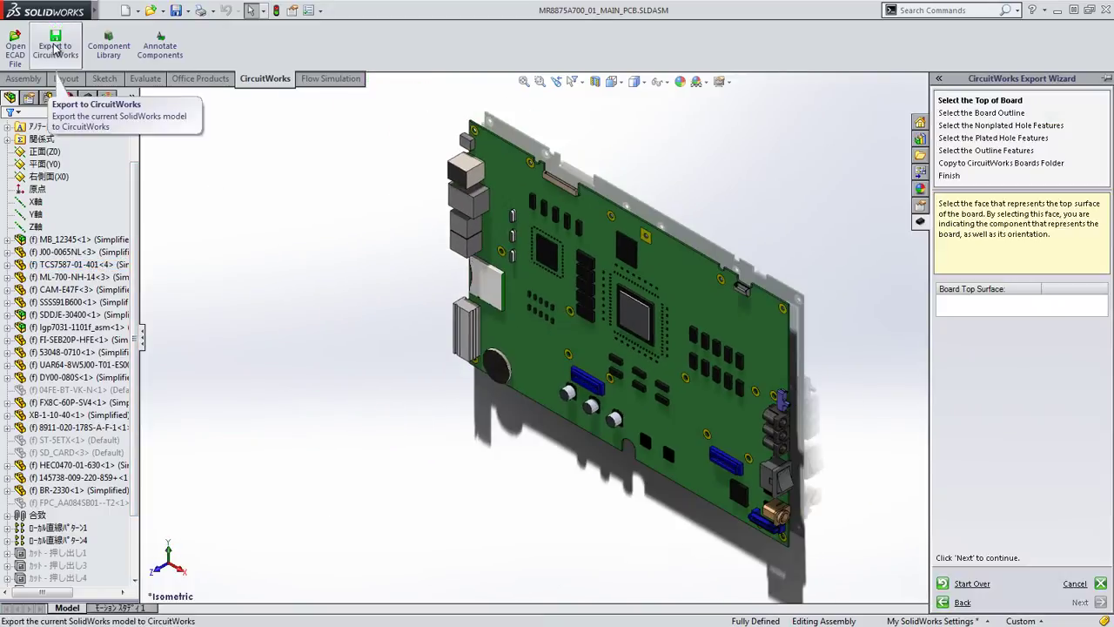
click(737, 333)
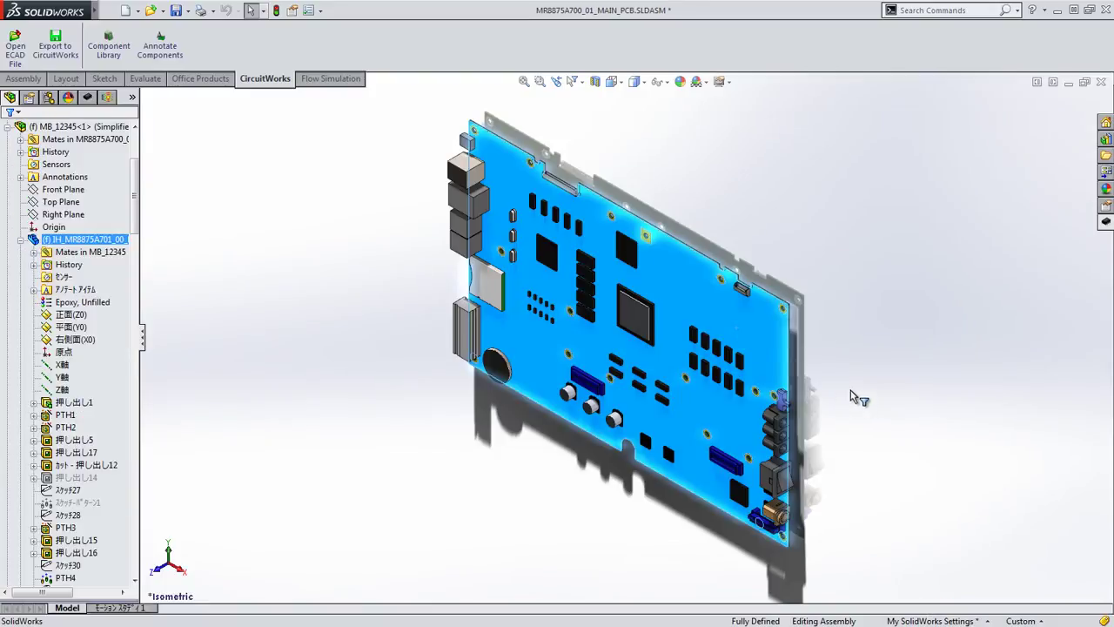
click(1105, 221)
click(1105, 79)
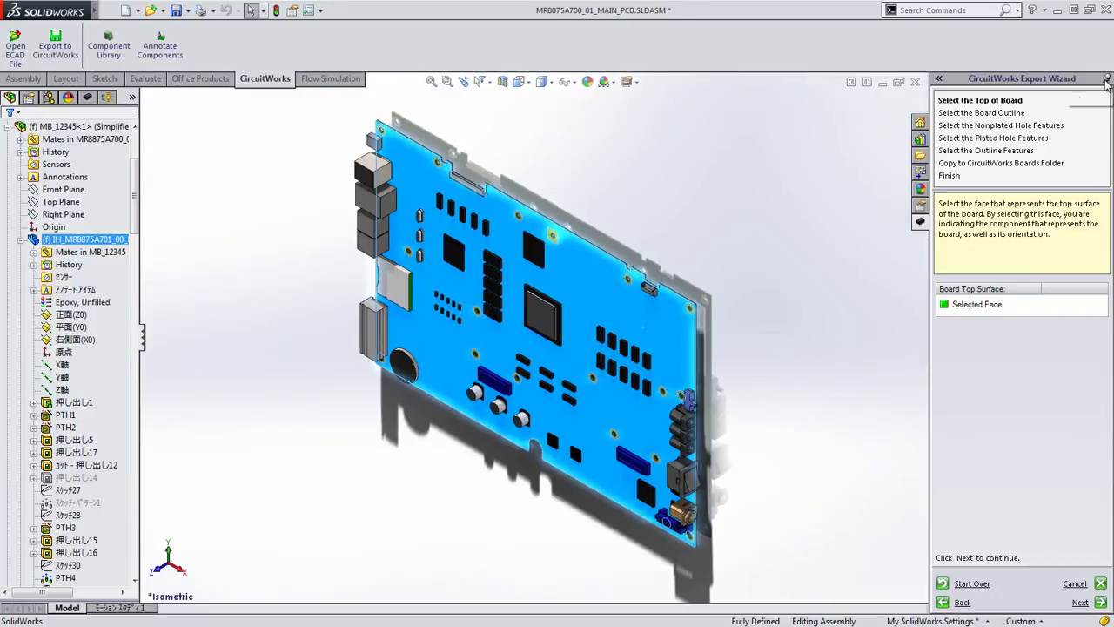
click(1079, 603)
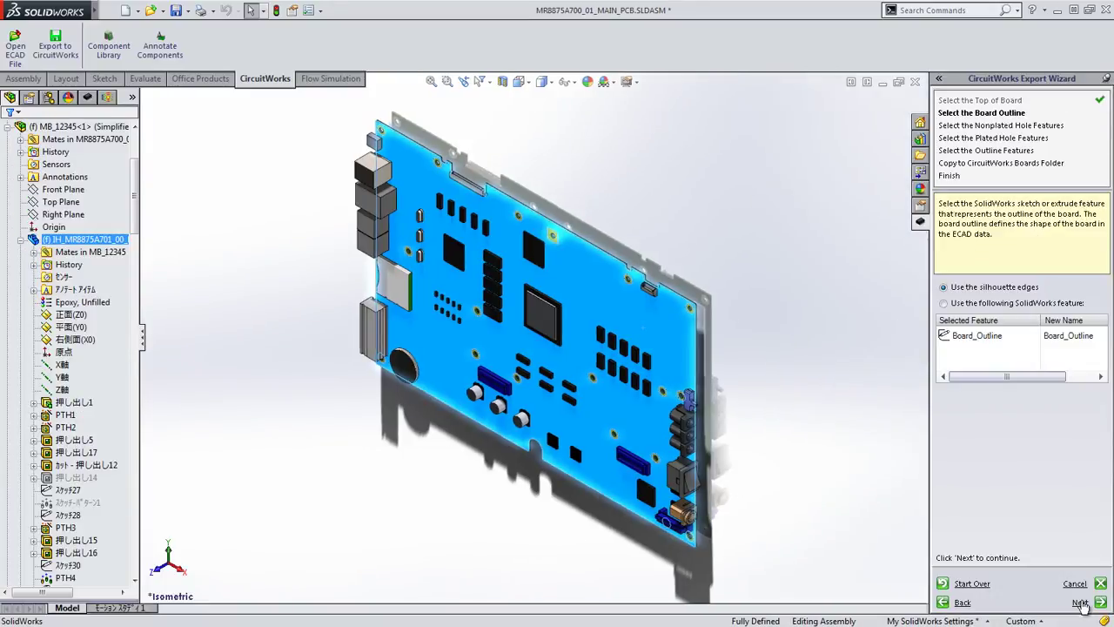
Step: Accept the board outline, hole steps and hole keep-out outline, skip copying, and finish the export
click(1080, 603)
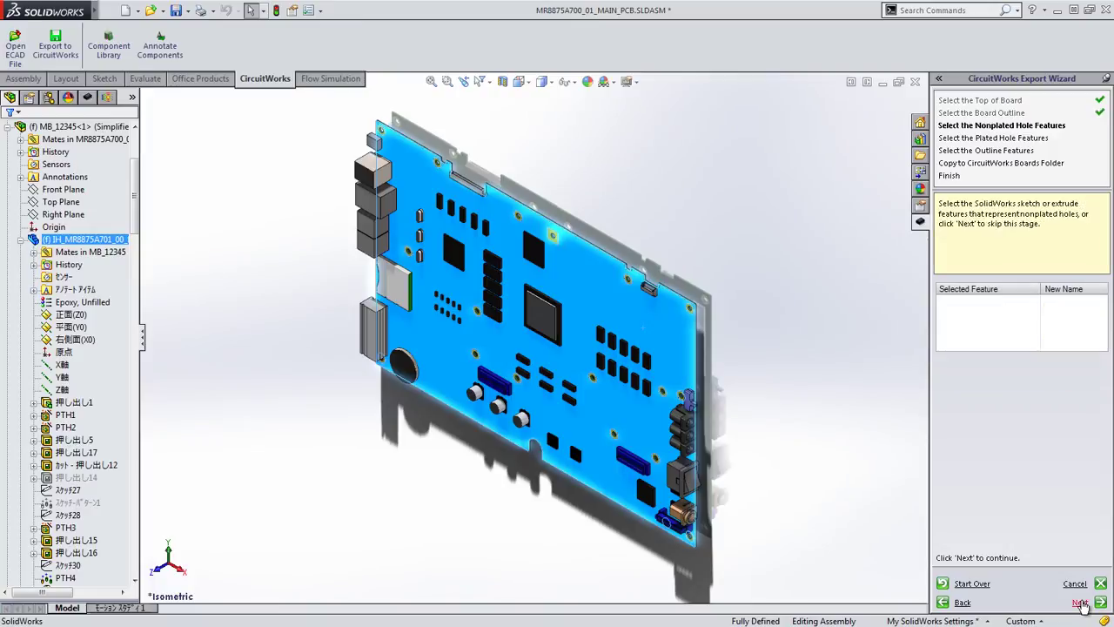
click(1080, 603)
click(1080, 603)
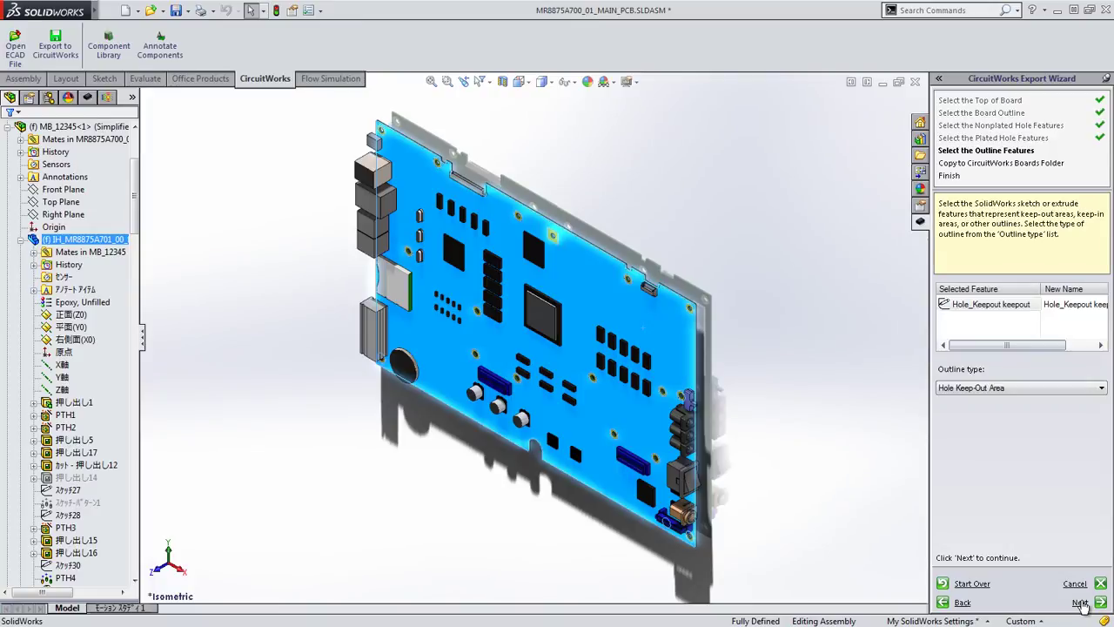
click(1080, 603)
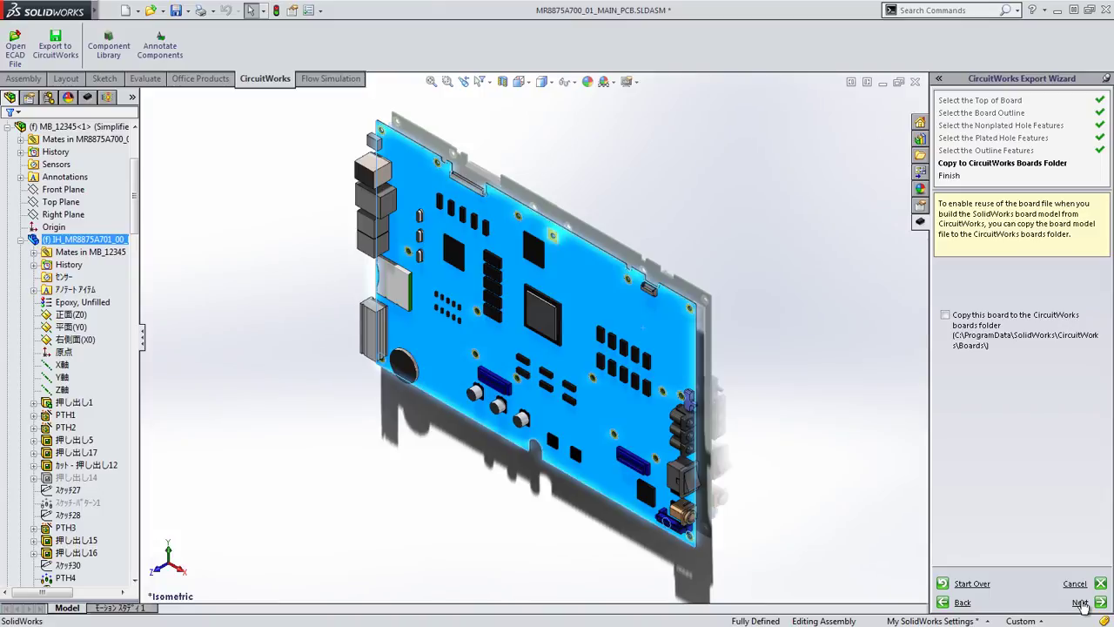
click(1079, 602)
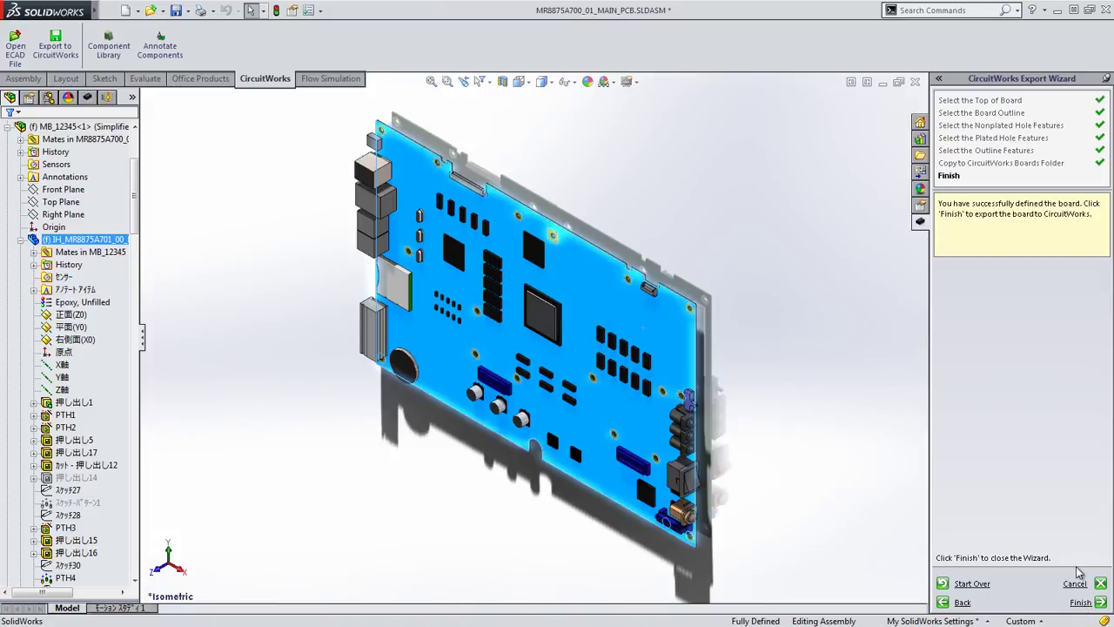
click(1079, 601)
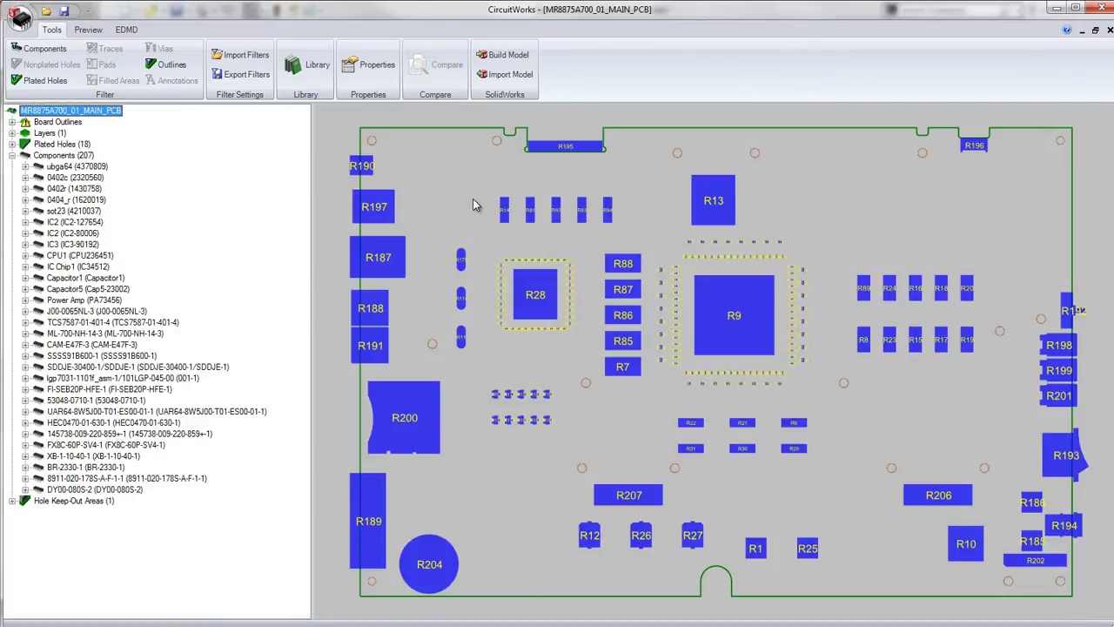
Step: Show the board's properties, select the IC2, IC3 and CPU1 groups, and zoom to fit them
click(369, 67)
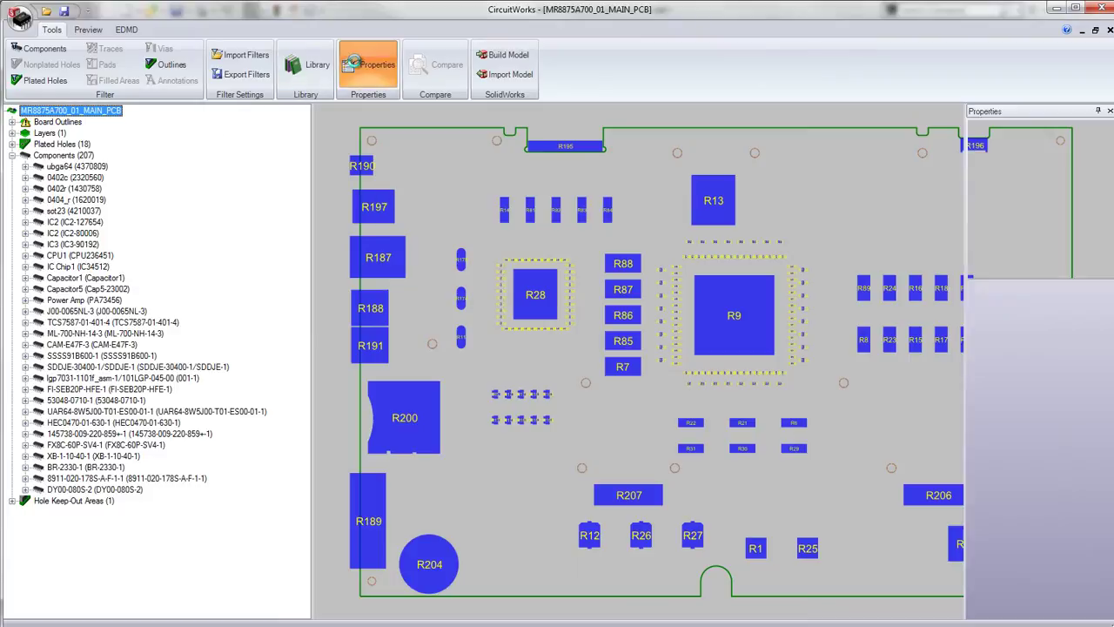
click(79, 223)
click(63, 256)
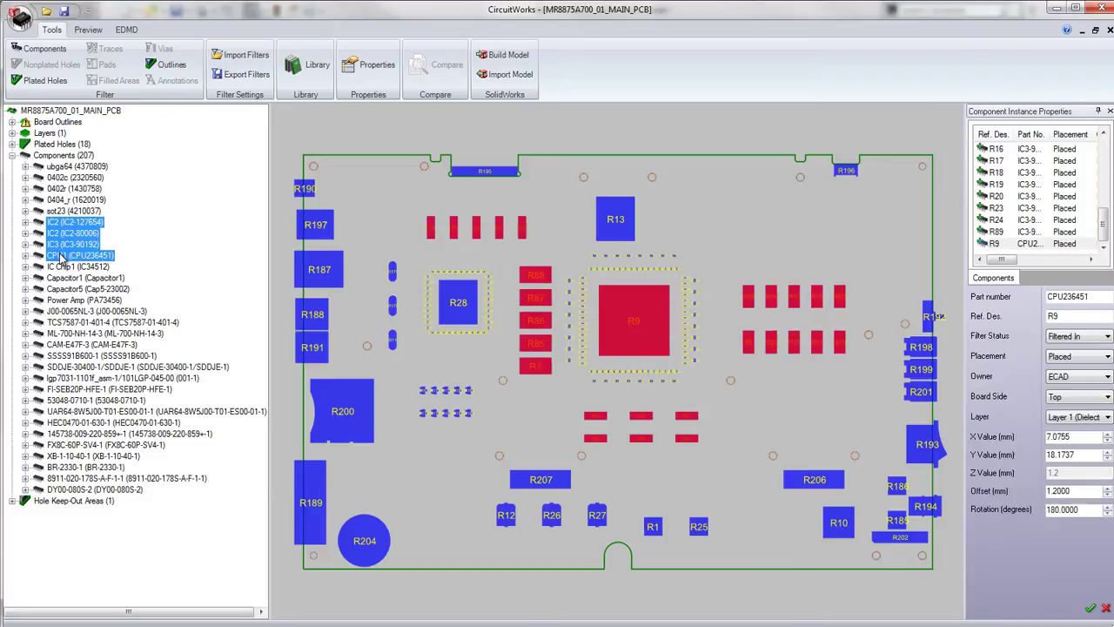
right_click(63, 257)
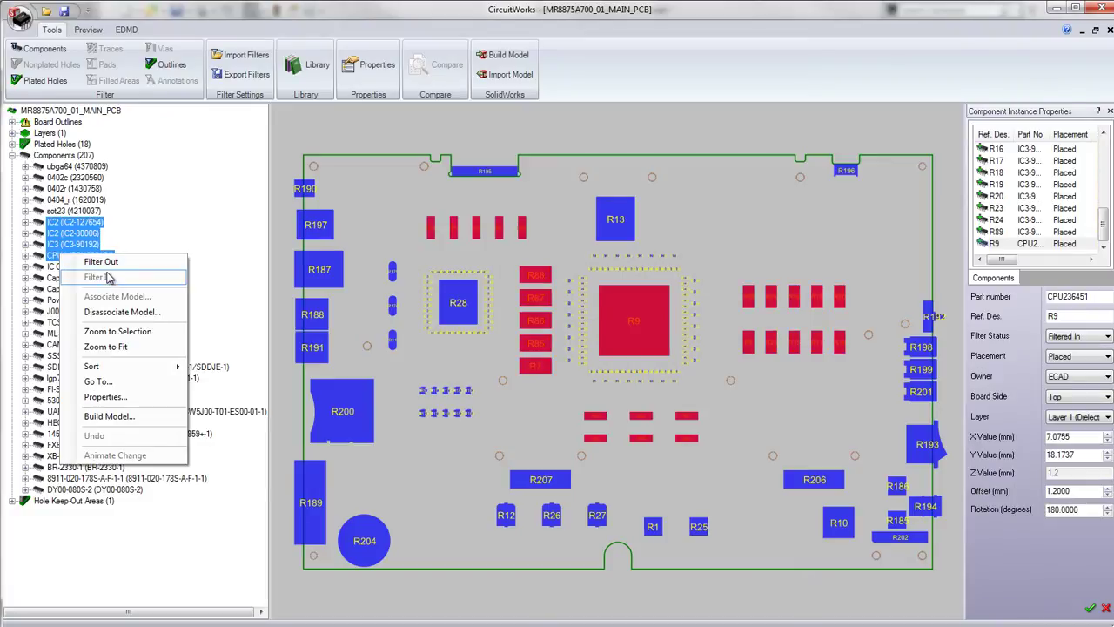
click(116, 348)
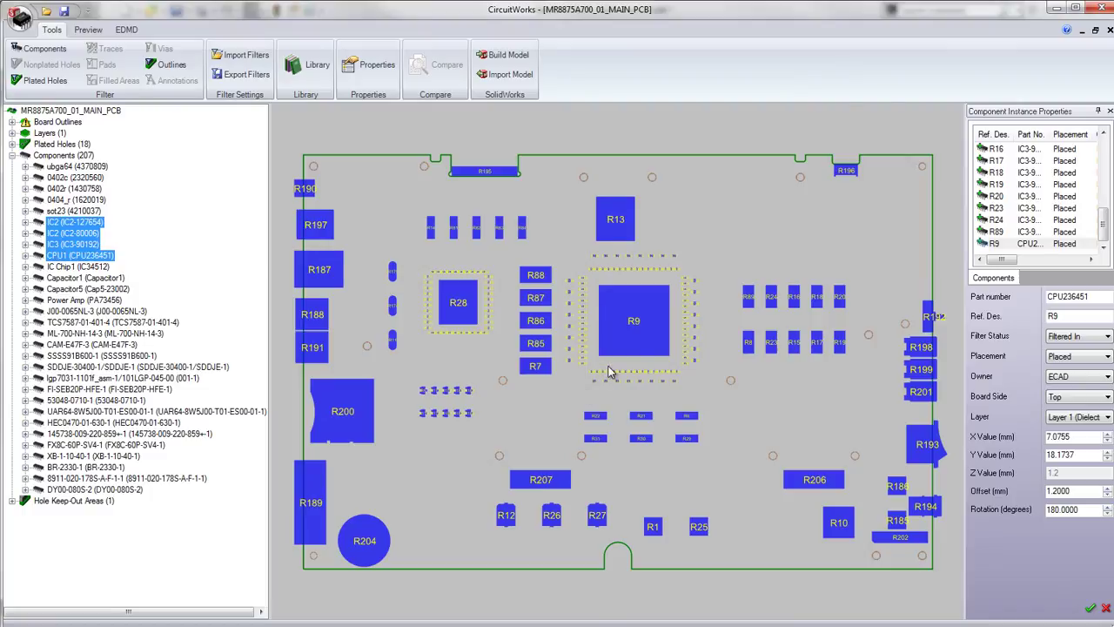
scroll(581, 388, up, 4)
scroll(608, 365, down, 5)
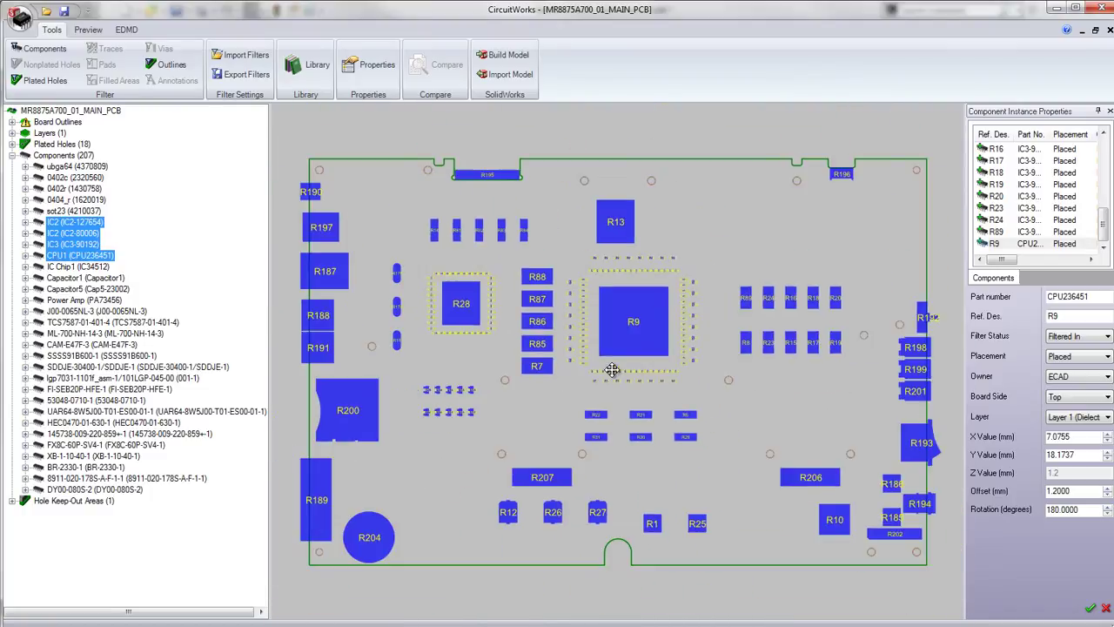
scroll(654, 414, up, 3)
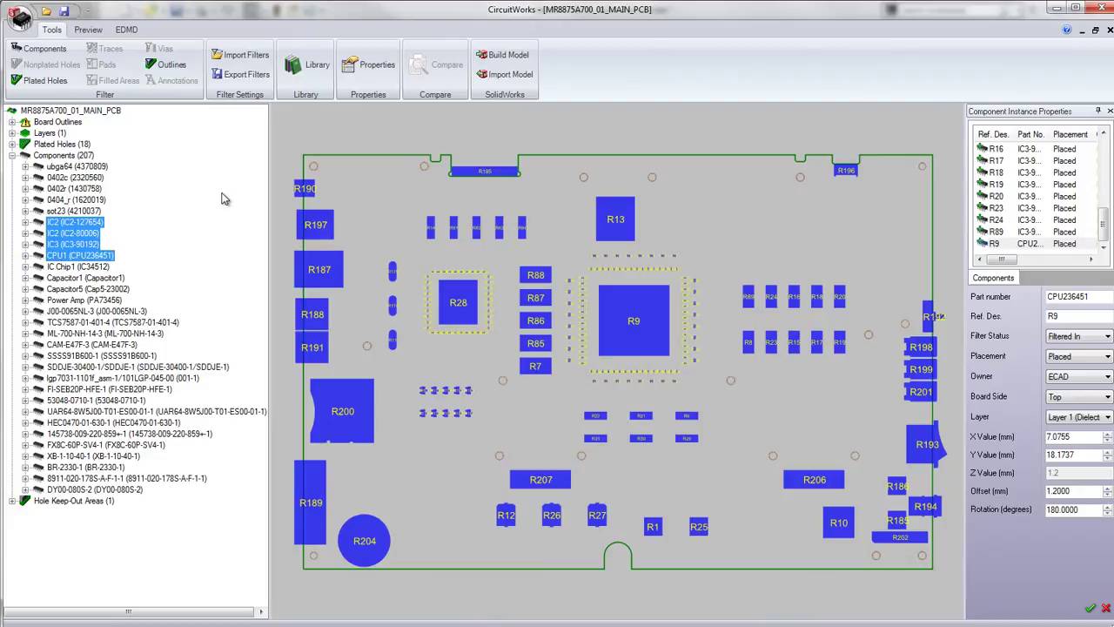
click(306, 66)
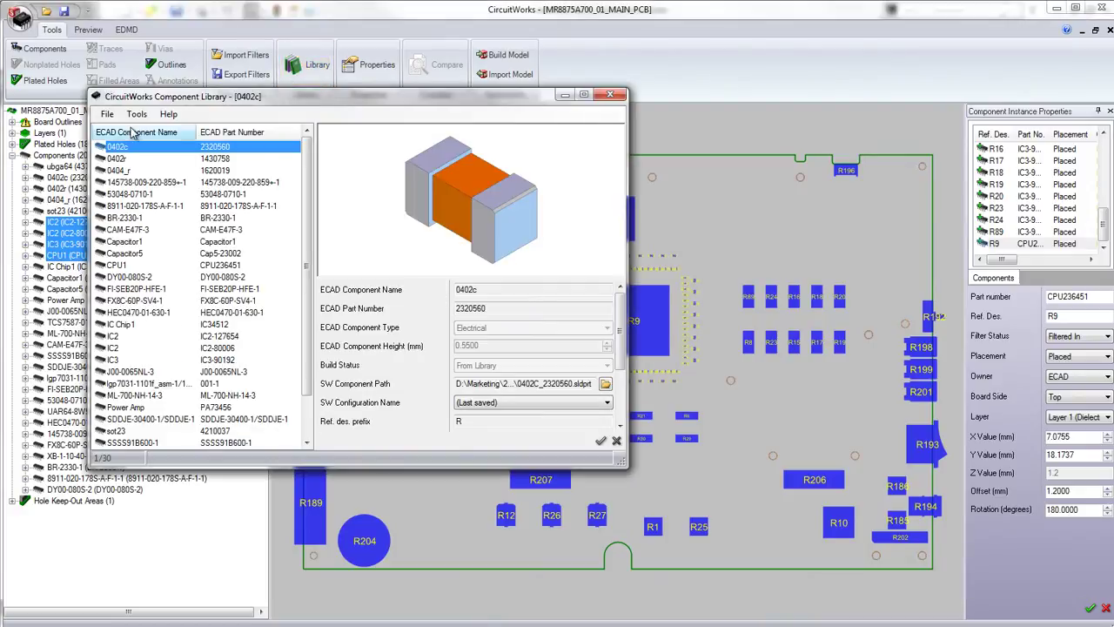
click(108, 115)
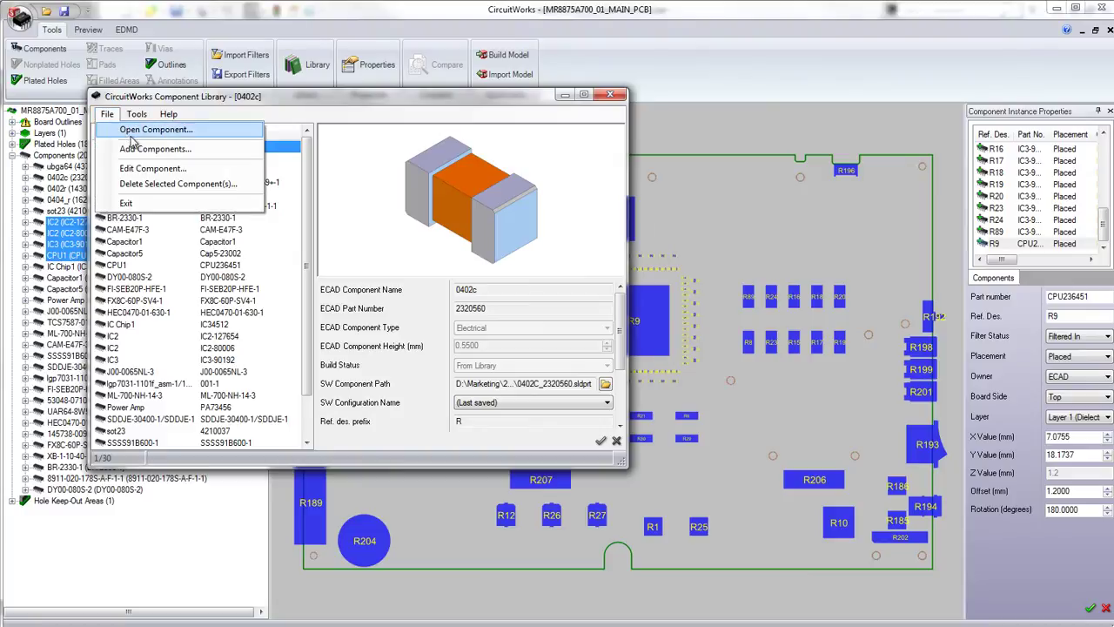
click(135, 154)
click(684, 504)
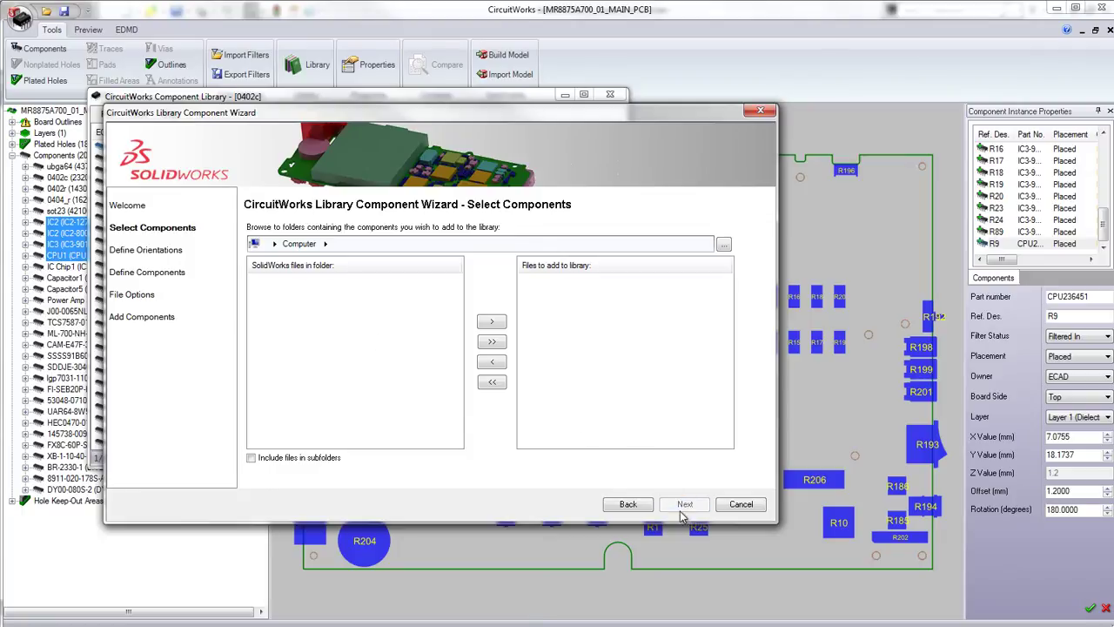
click(742, 504)
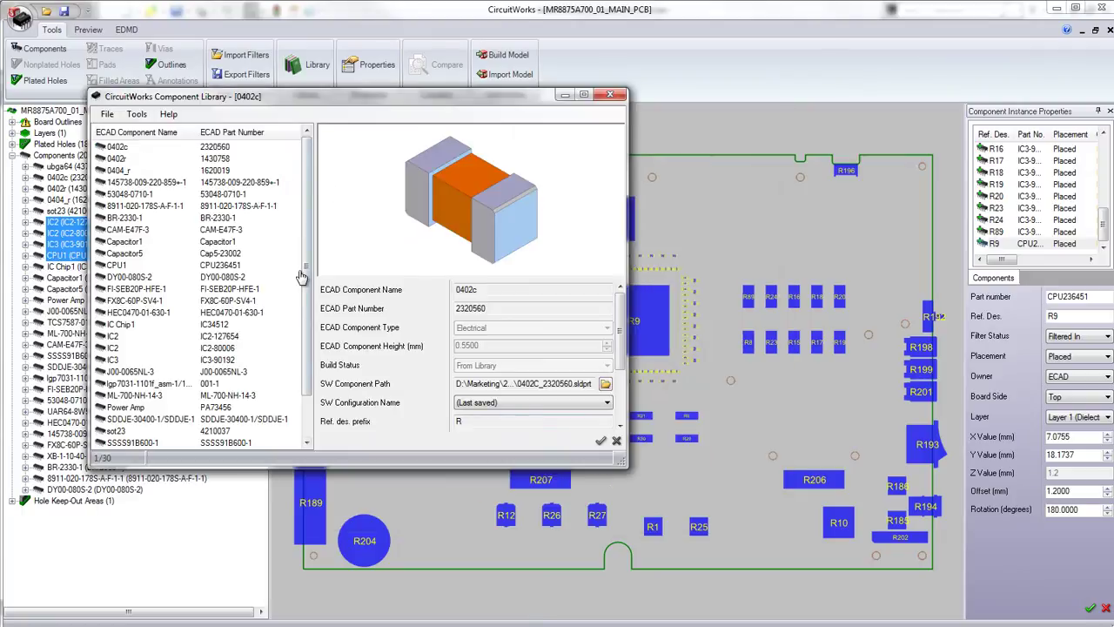
click(613, 96)
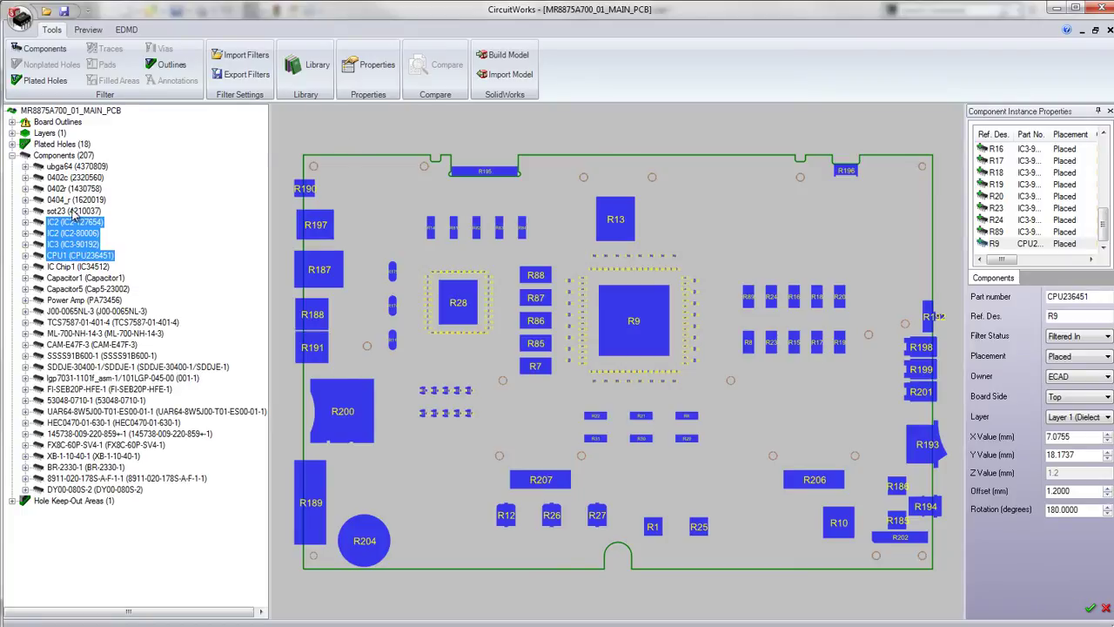
Step: Select IC2 (IC2-127654) and widen the Component Properties panel so its thermal properties read fully
click(75, 223)
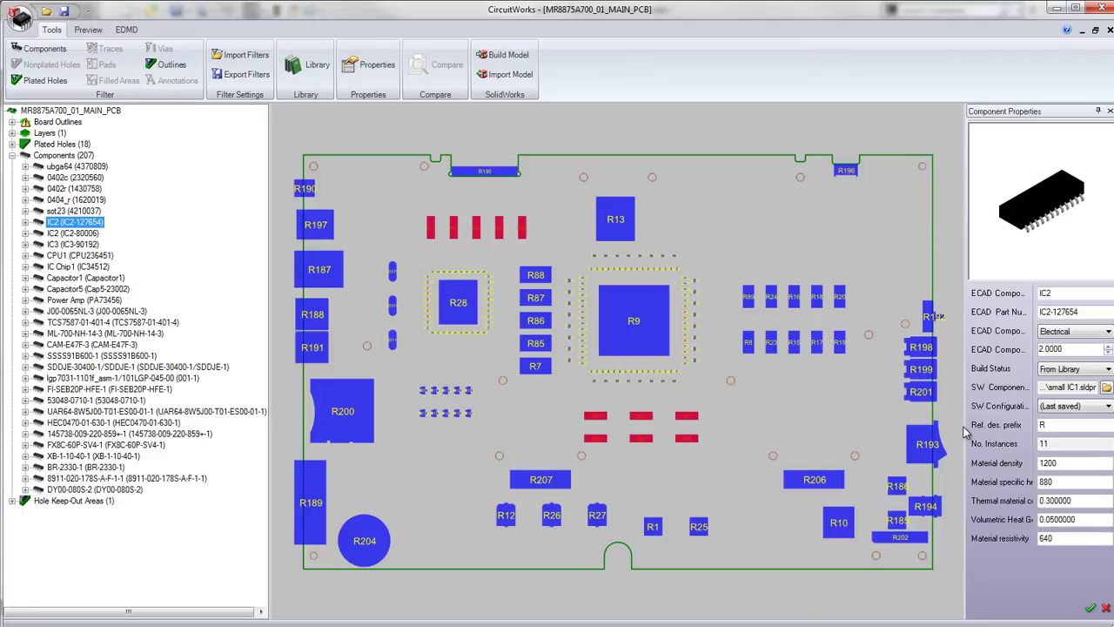
drag(964, 424, 902, 427)
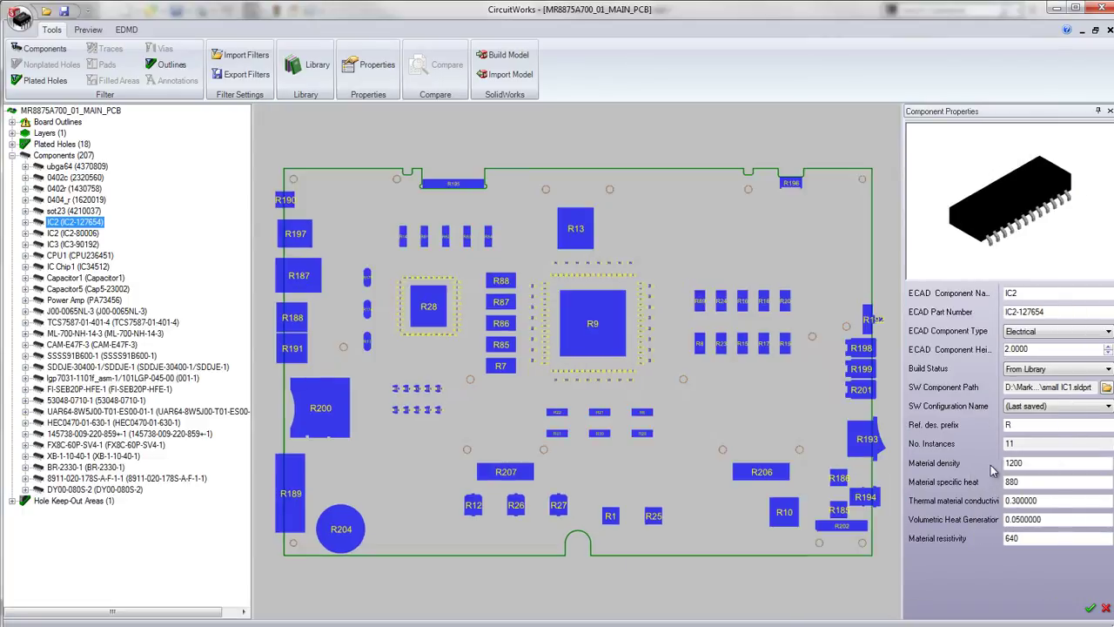
drag(1003, 493, 1019, 494)
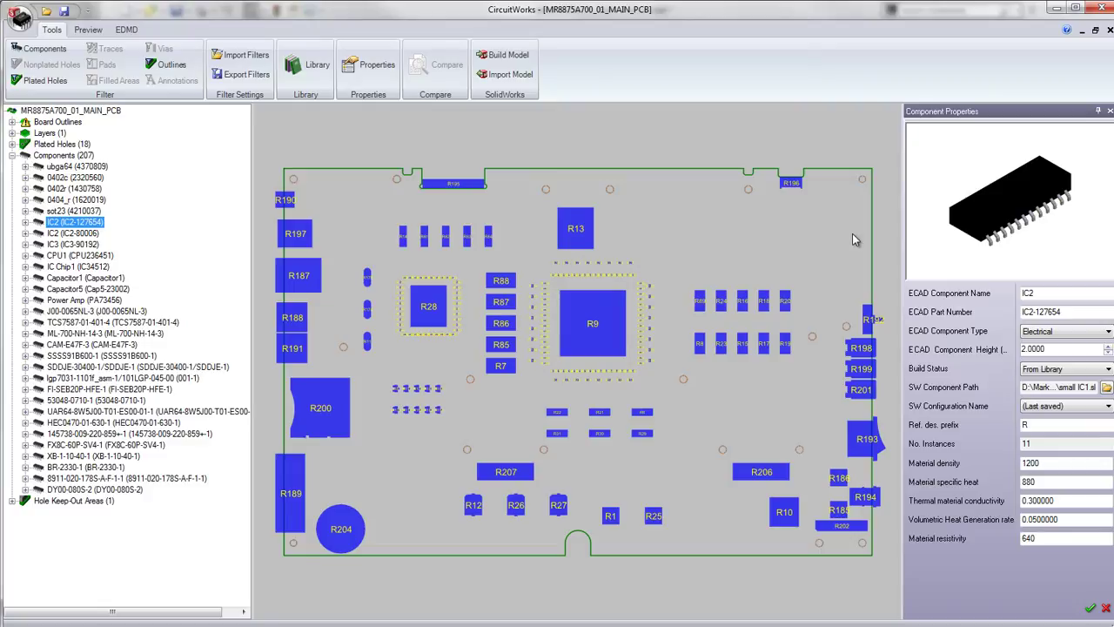
Step: Return to the PCB assembly, orbit to a near top-down view, and show the Flow Simulation tree
click(1054, 9)
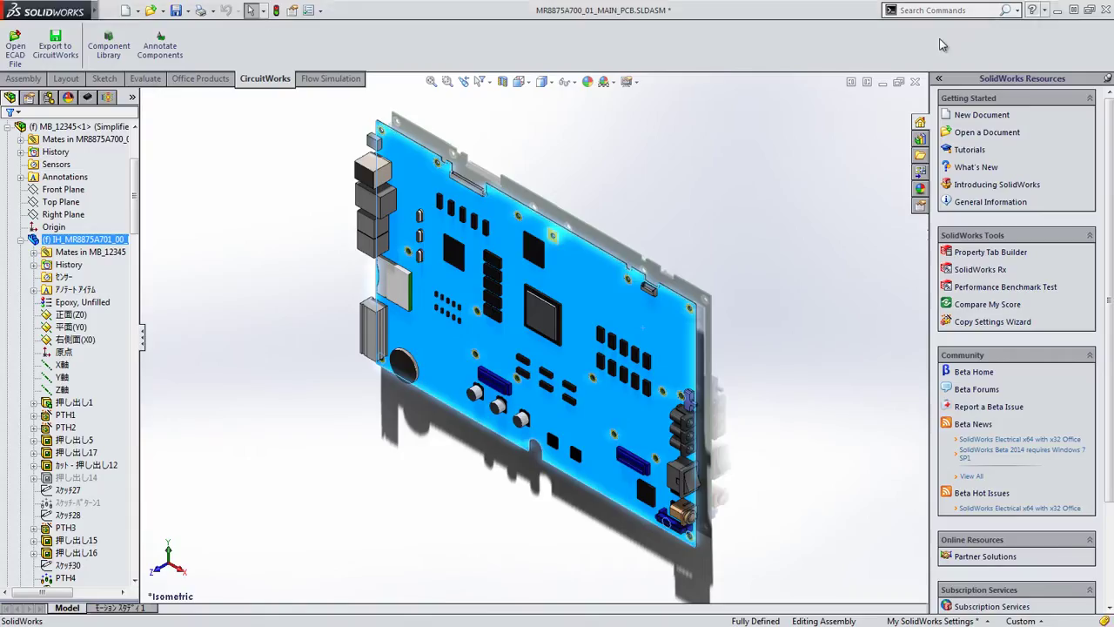
middle_drag(307, 301, 374, 154)
click(108, 99)
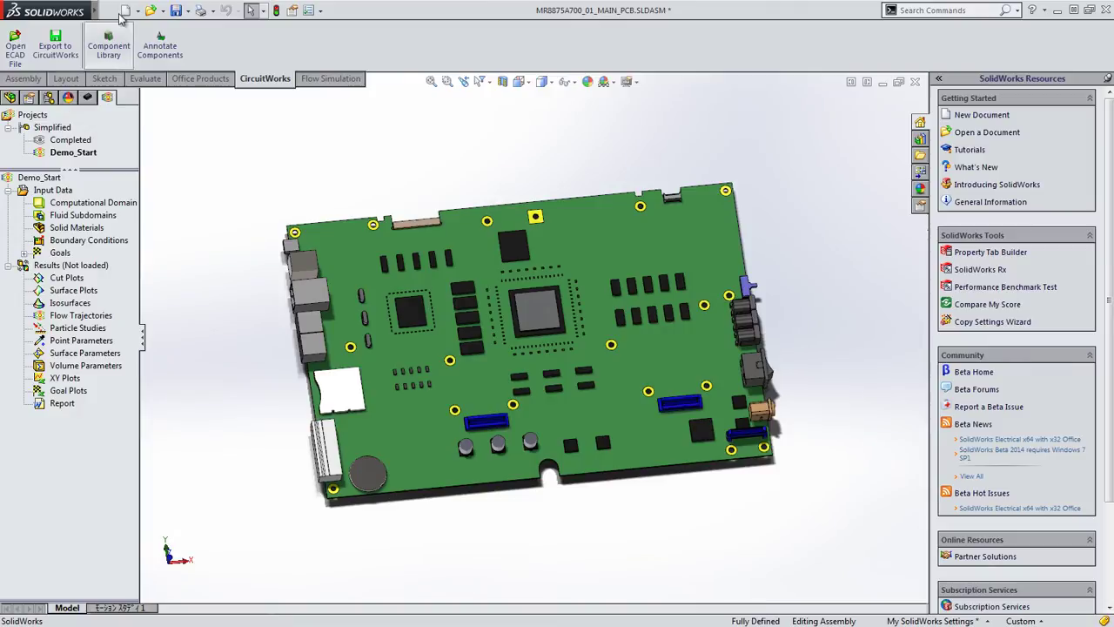
Step: Run Flow Simulation > Tools > Import Data From Model to scan the board components
mouse_move(81, 11)
click(290, 11)
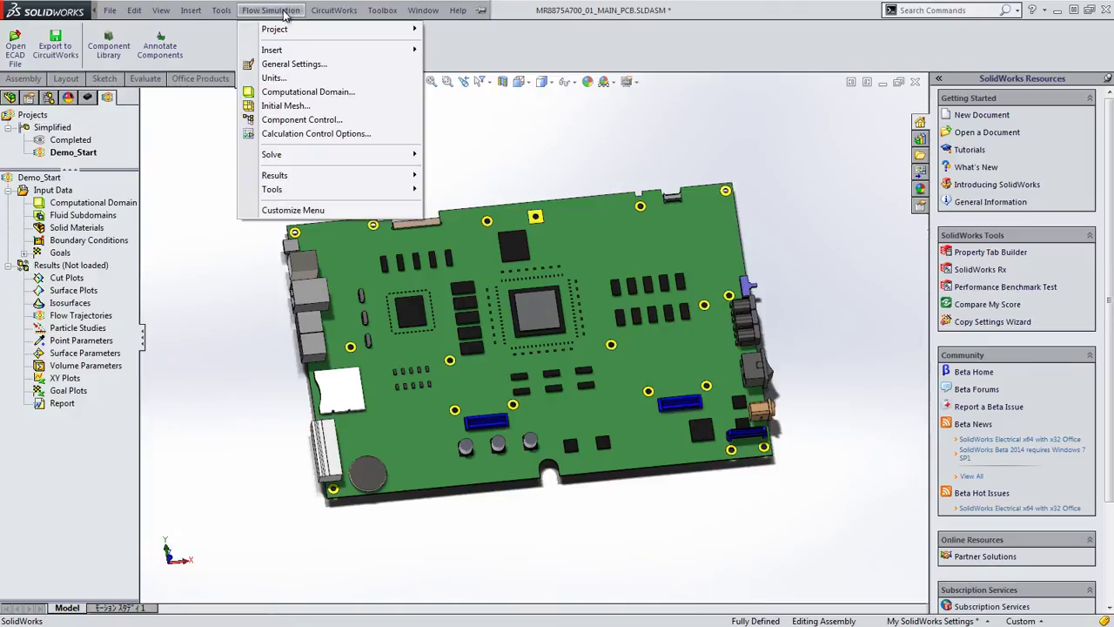
mouse_move(316, 195)
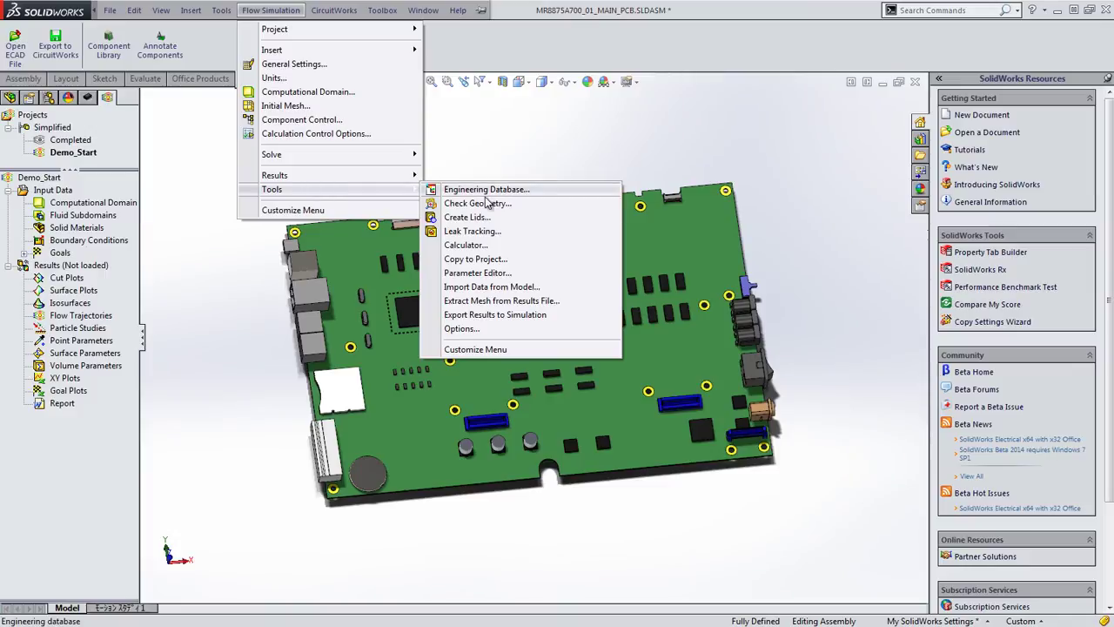
click(504, 290)
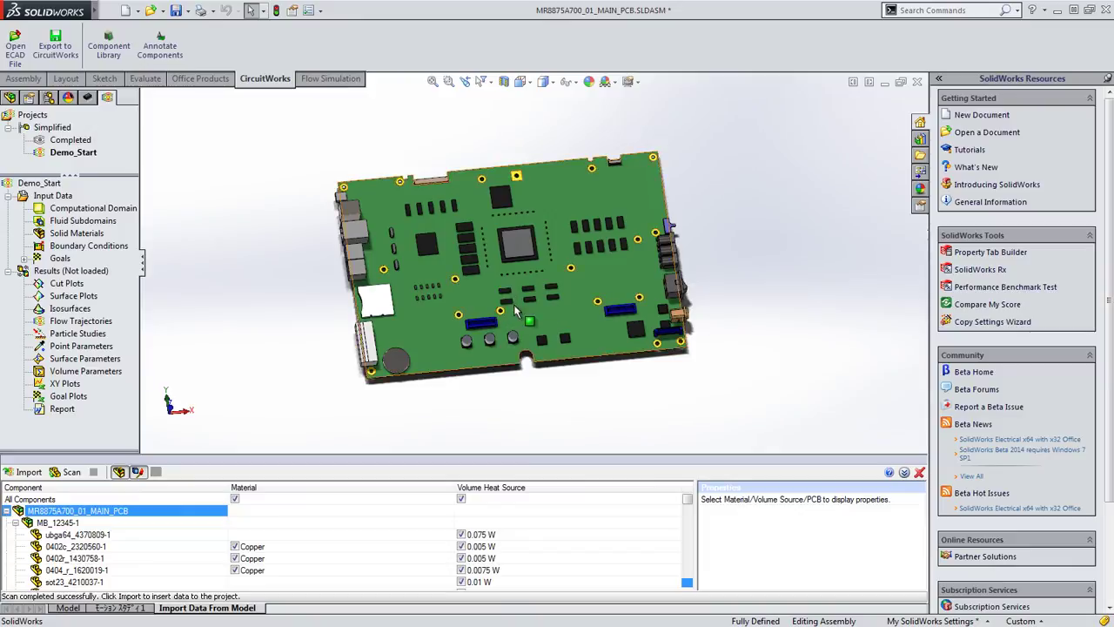
Step: Check the Copper material properties and import the scanned materials and heat sources into Demo_Start
click(279, 558)
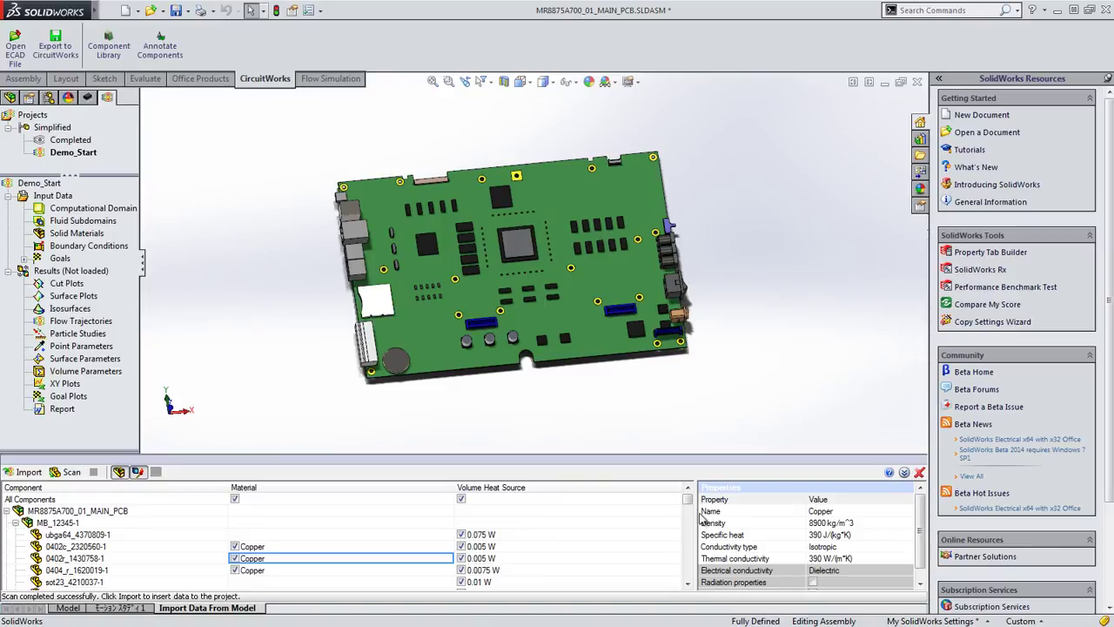
drag(687, 504, 689, 580)
click(27, 472)
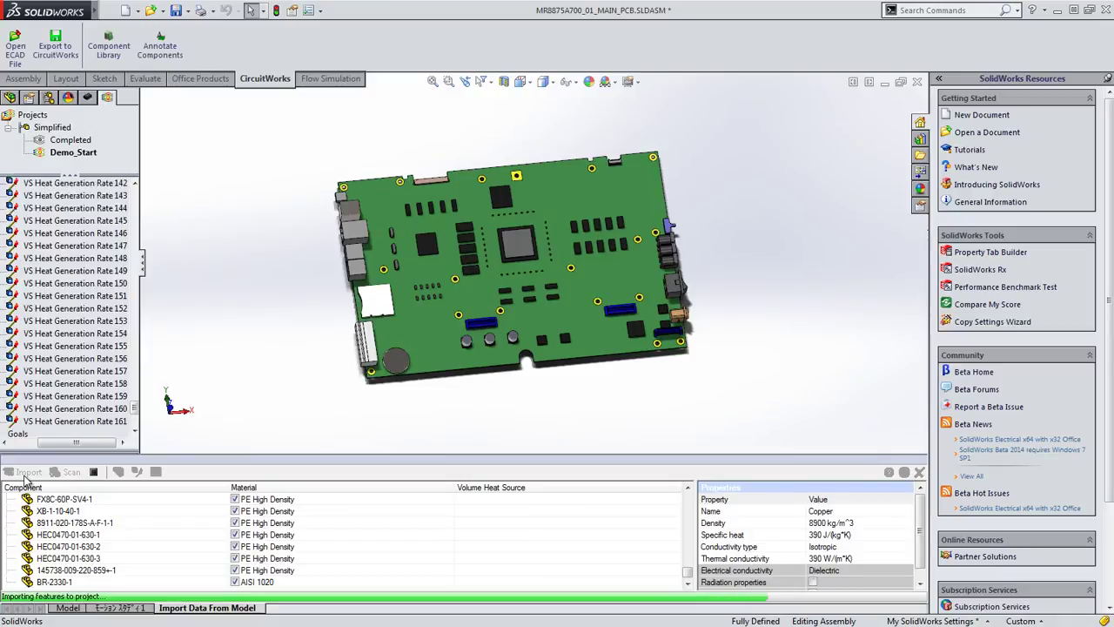
Step: Unpin the Task Pane, close the Import Data From Model panel, and rearrange the panes
click(1107, 79)
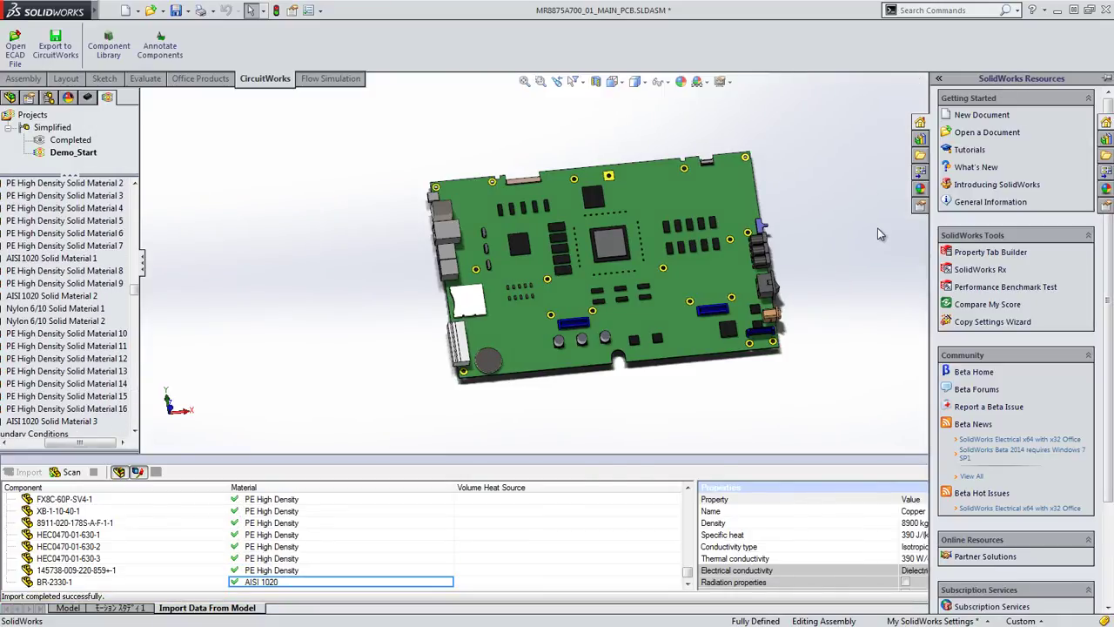
click(1105, 471)
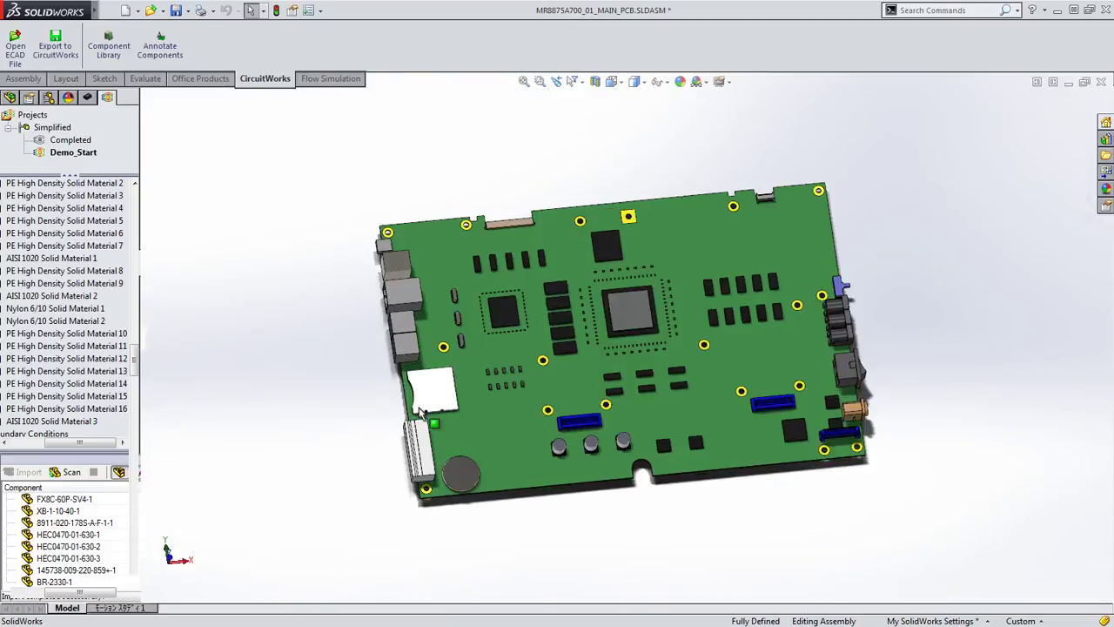
drag(131, 360, 133, 414)
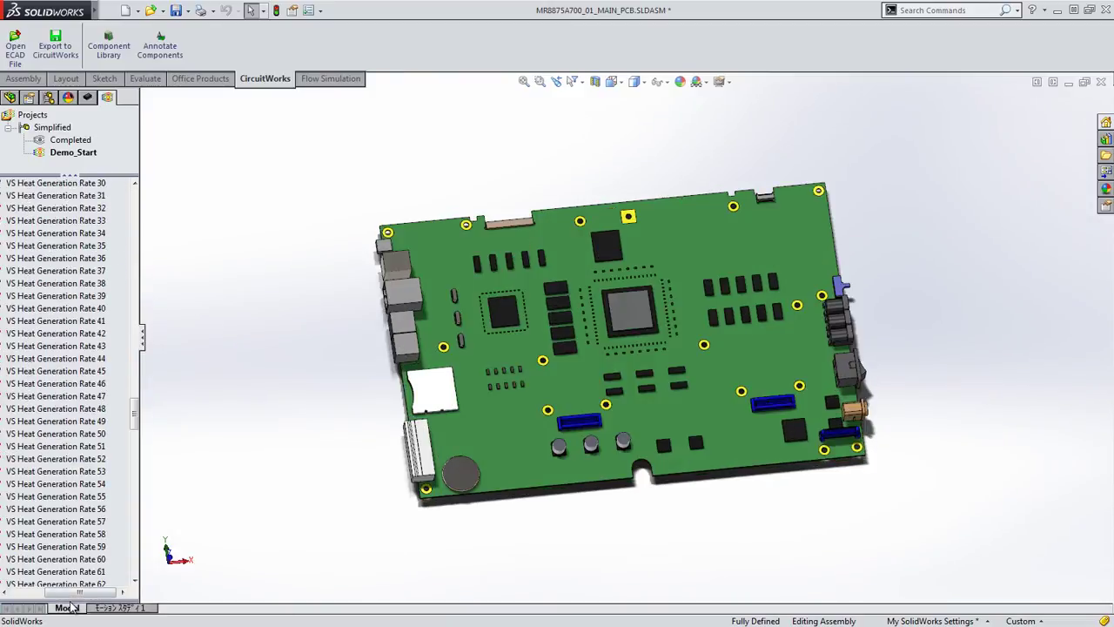
drag(72, 597, 40, 599)
drag(136, 410, 151, 187)
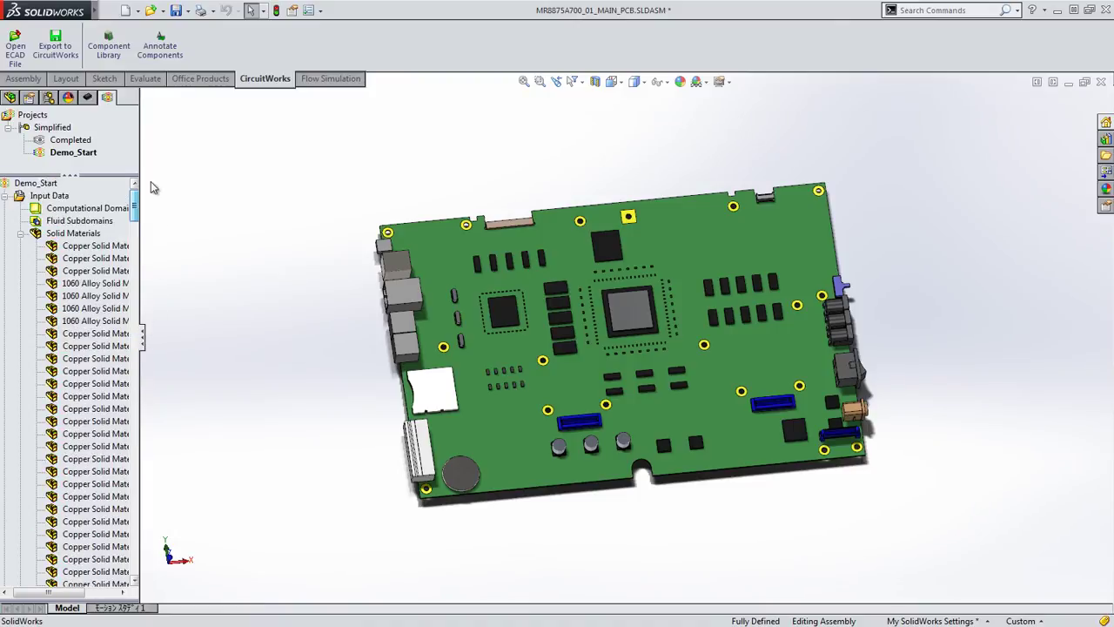
Step: Activate the Completed project and expand its Results branch
click(68, 139)
double_click(67, 140)
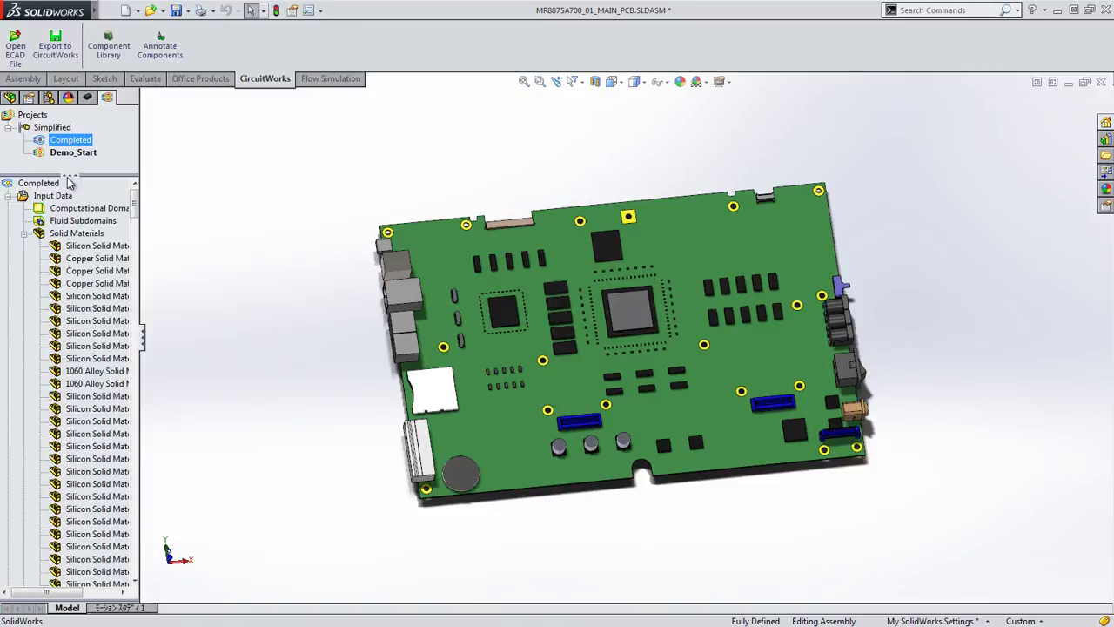
click(8, 195)
click(8, 208)
Step: Show all cut plots, surface plots and flow trajectories for the Completed project
right_click(57, 234)
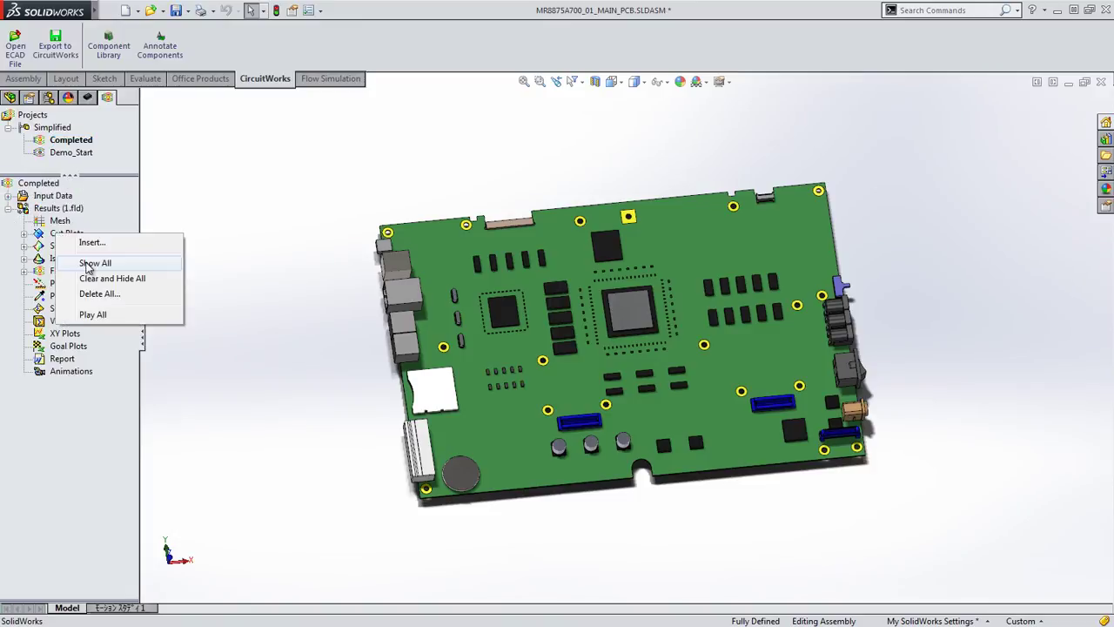
click(88, 266)
middle_drag(360, 413, 392, 304)
right_click(54, 248)
click(87, 274)
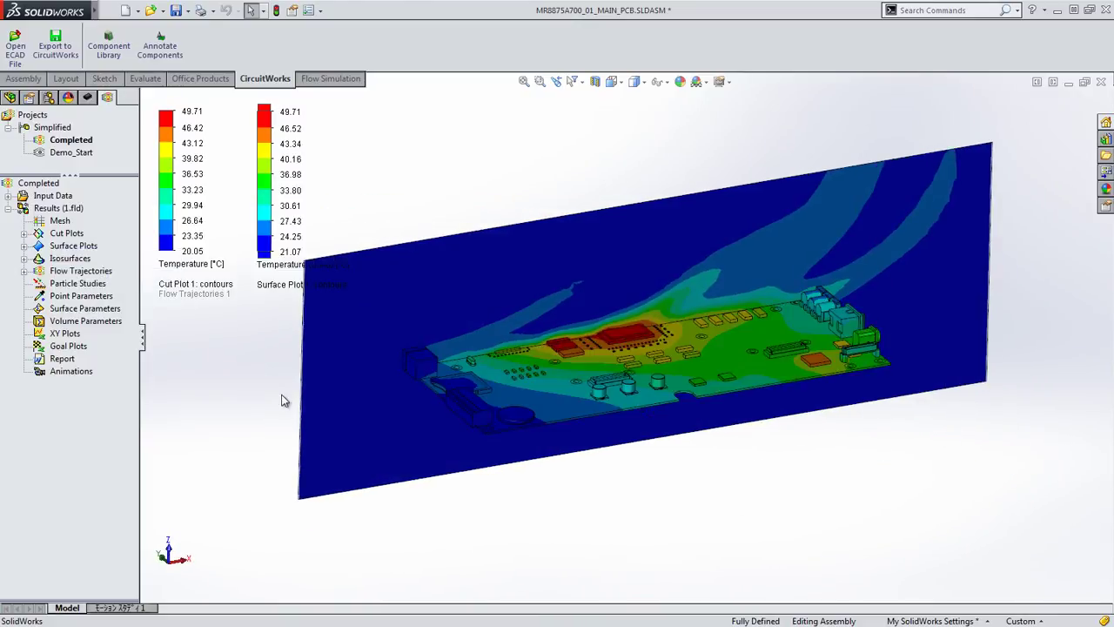
right_click(77, 272)
click(90, 301)
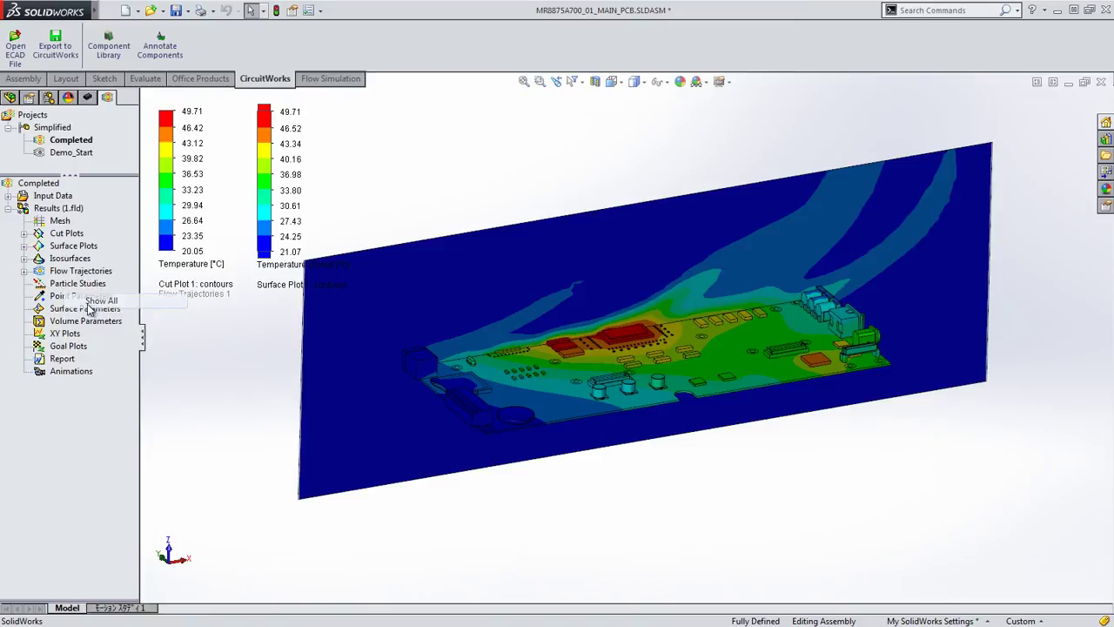
middle_drag(261, 430, 301, 443)
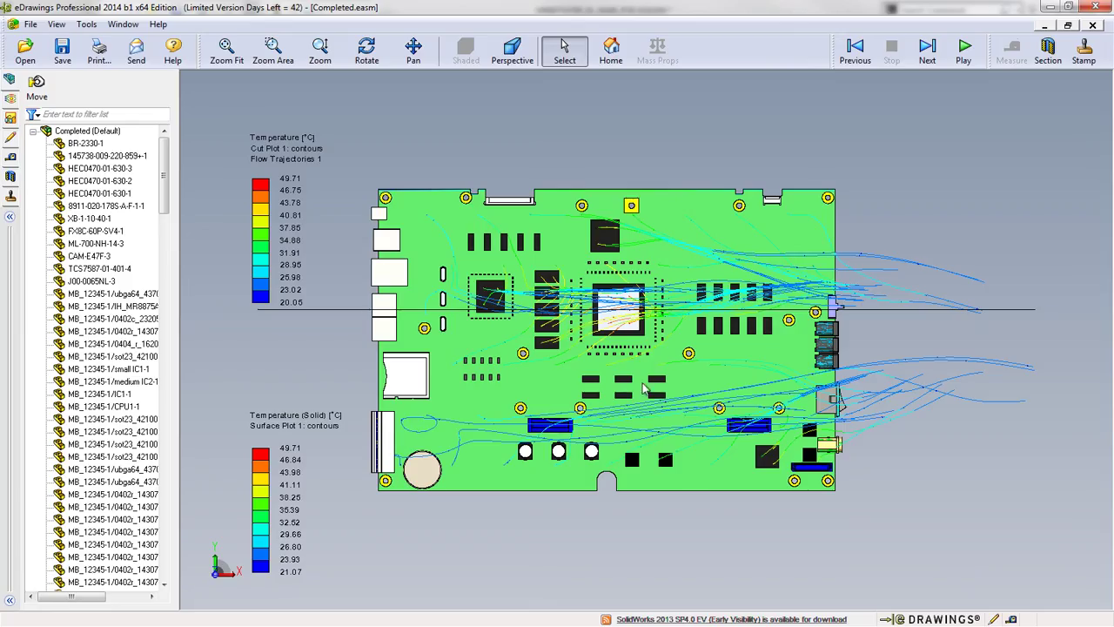
Step: Rotate to an oblique view and make the board transparent
middle_drag(670, 489, 712, 367)
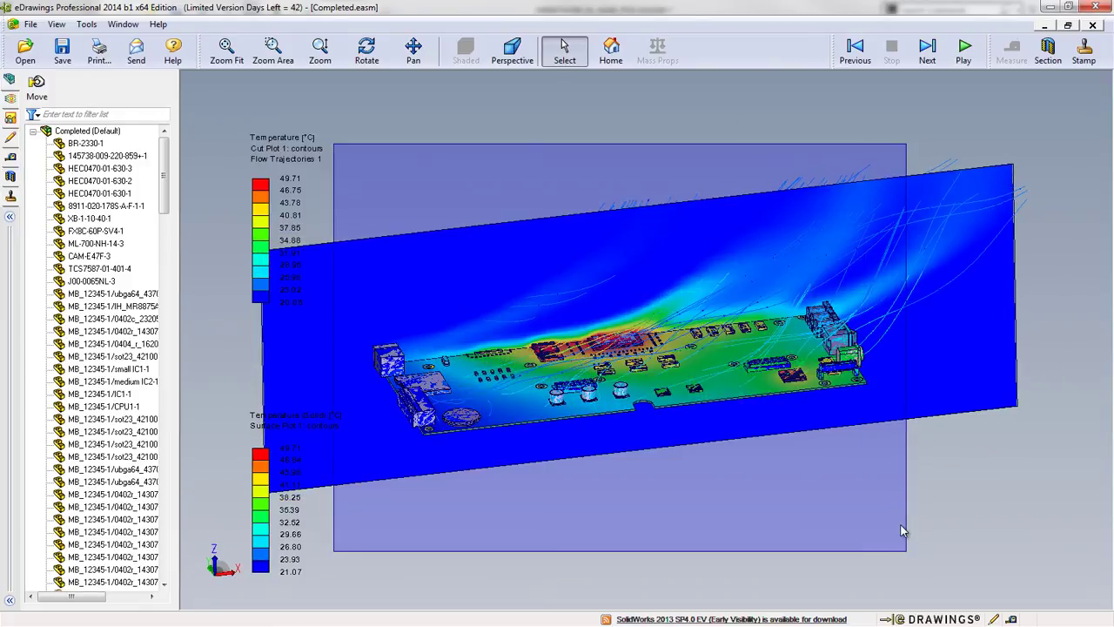
right_click(875, 497)
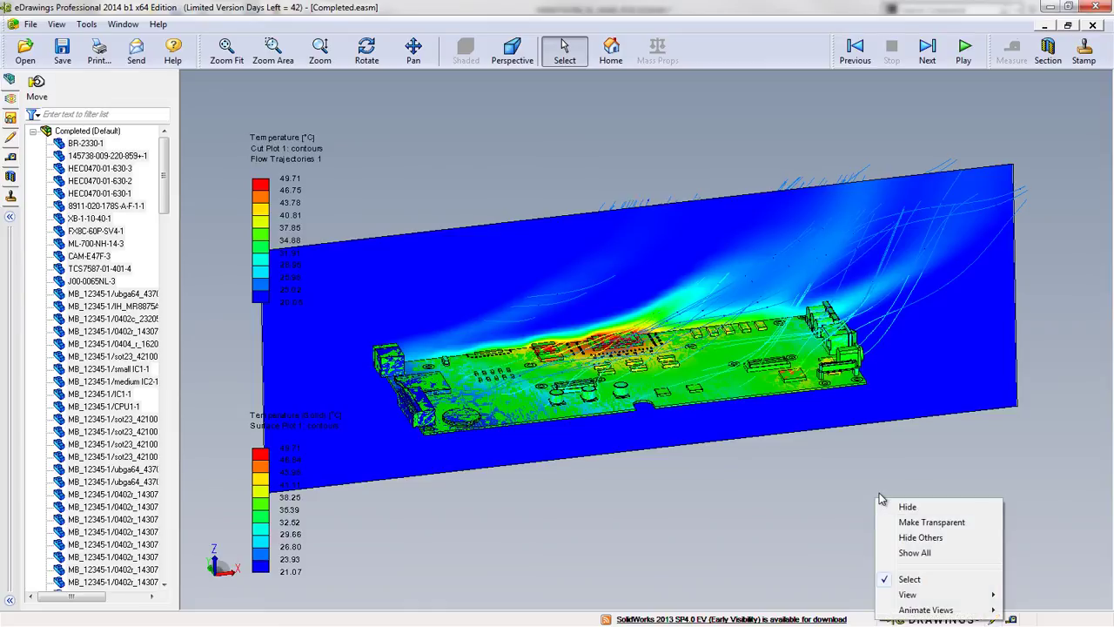
click(924, 521)
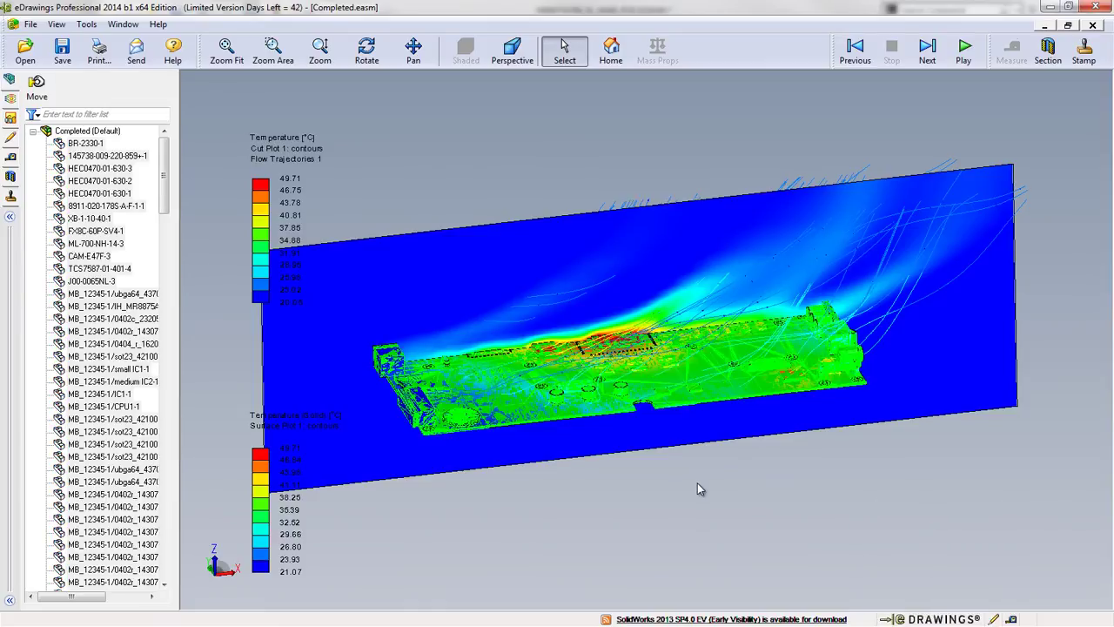
click(494, 444)
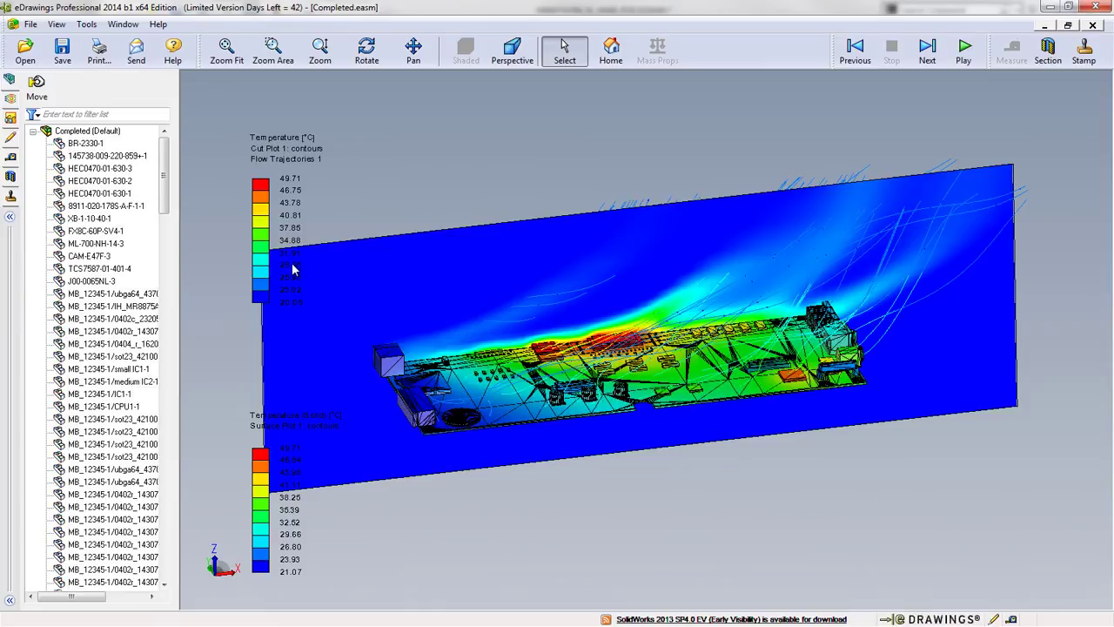
Step: Select Cut Plot 1 under Simplified in the plot list and rotate the board to a top-down view
click(32, 132)
click(12, 119)
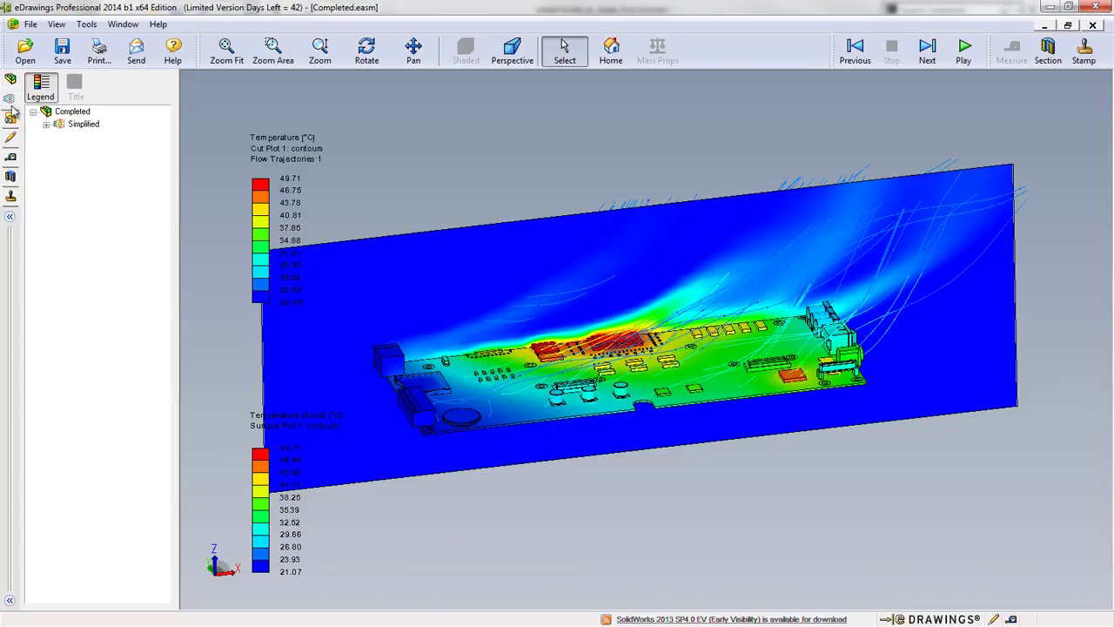
click(46, 125)
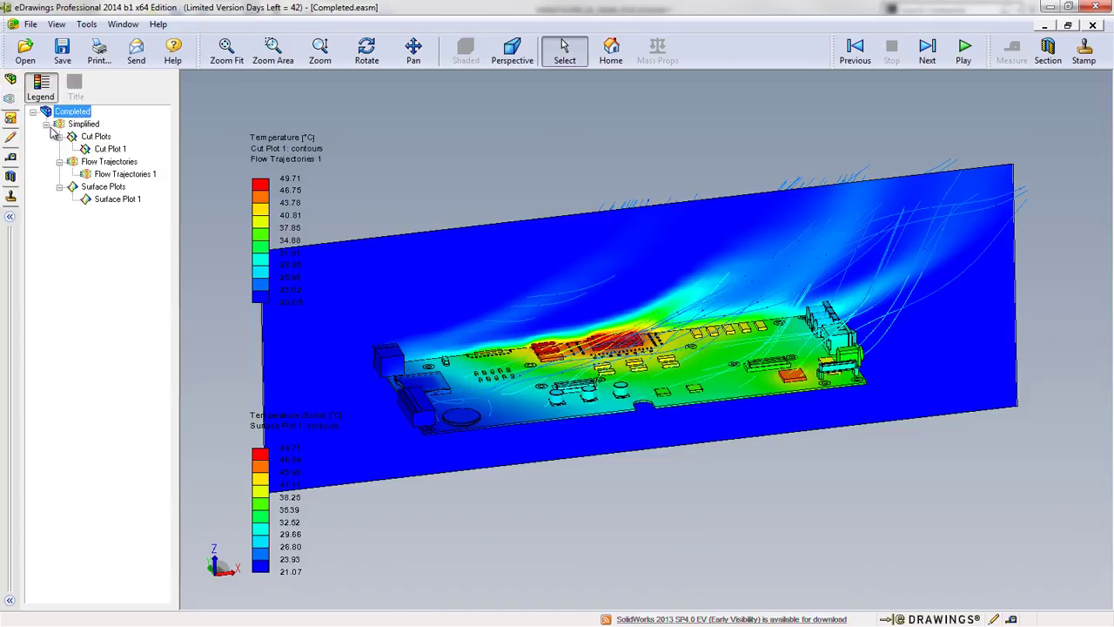
click(106, 149)
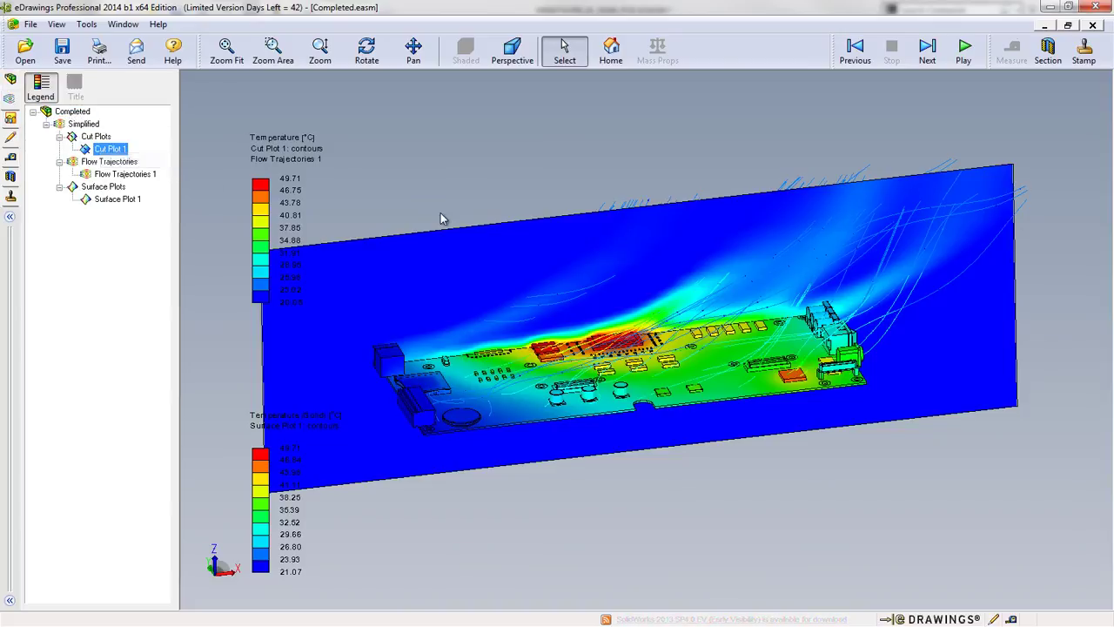
drag(462, 286, 580, 424)
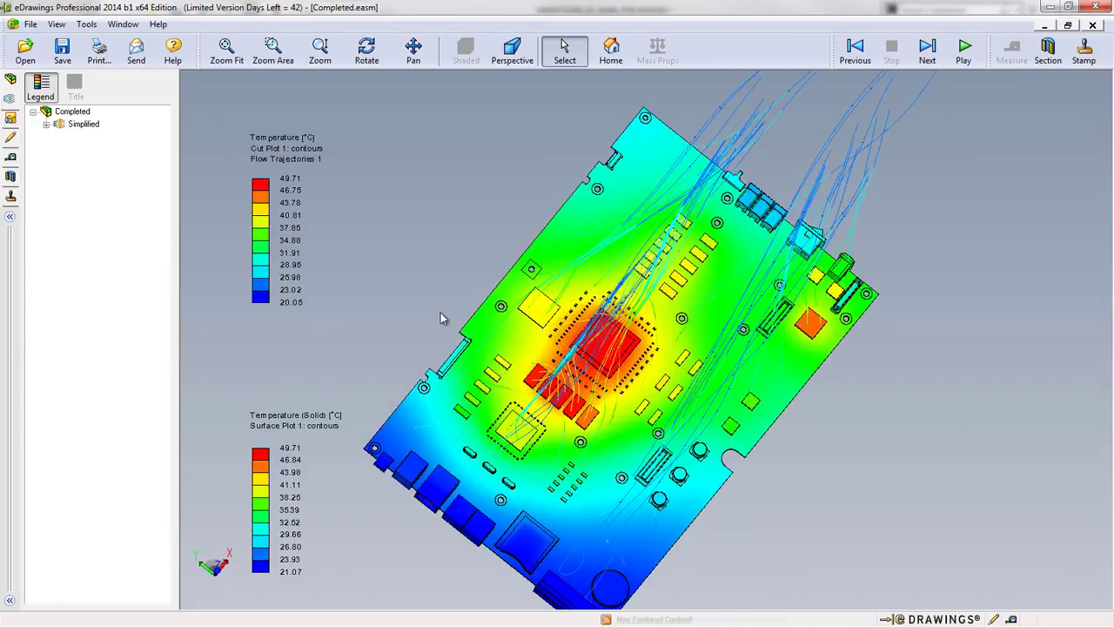